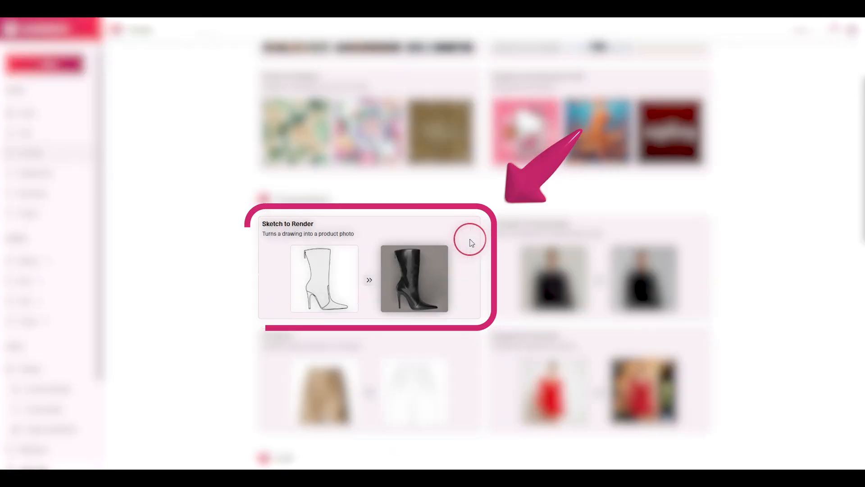
# Open the Sketch to Render tool and add the motorcycle jacket sketch as the reference sketch.
pyautogui.click(385, 234)
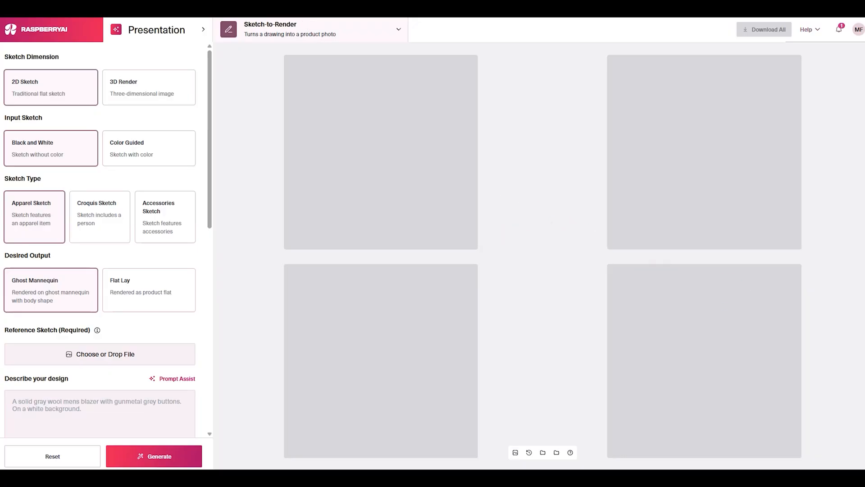
pyautogui.moveTo(841, 461)
pyautogui.mouseDown()
pyautogui.moveTo(135, 355)
pyautogui.moveTo(150, 359)
pyautogui.mouseUp()
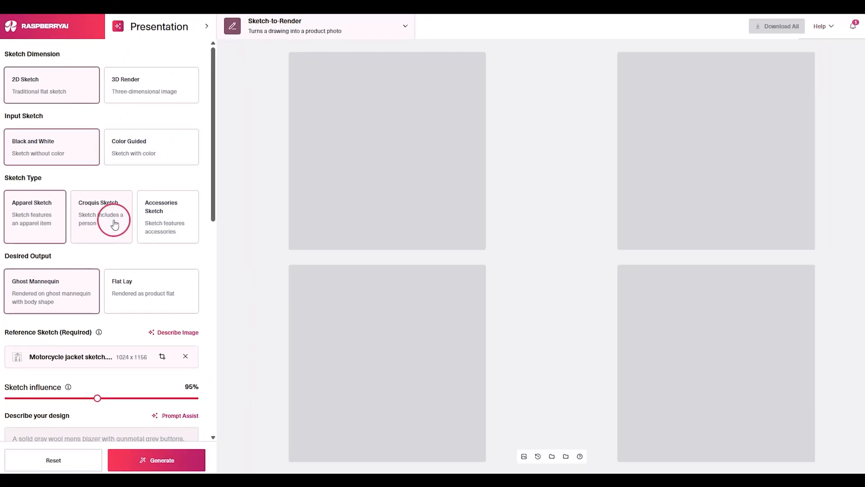
# Try the Accessories Sketch type with its product types, and compare the Ghost Mannequin and Flat Lay outputs.
pyautogui.click(176, 236)
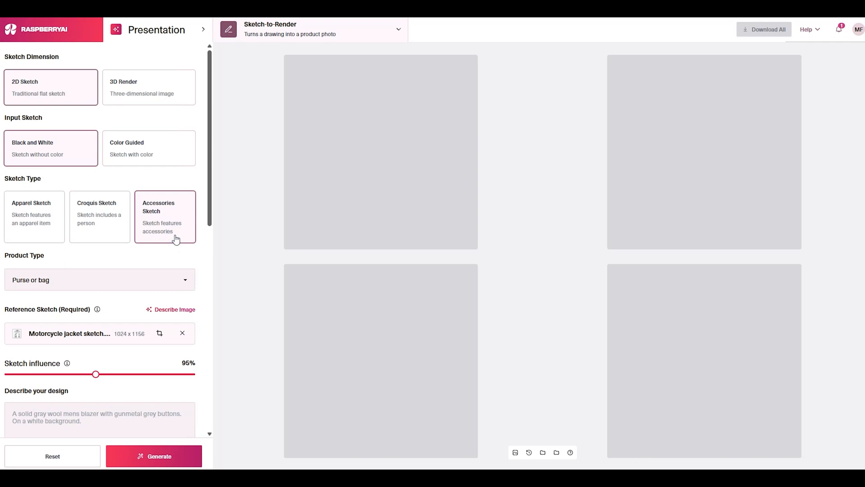
pyautogui.click(170, 280)
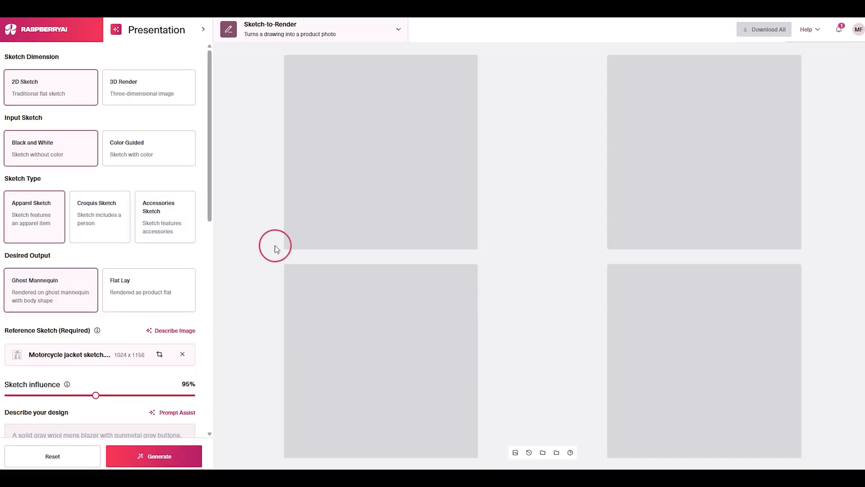
pyautogui.click(55, 292)
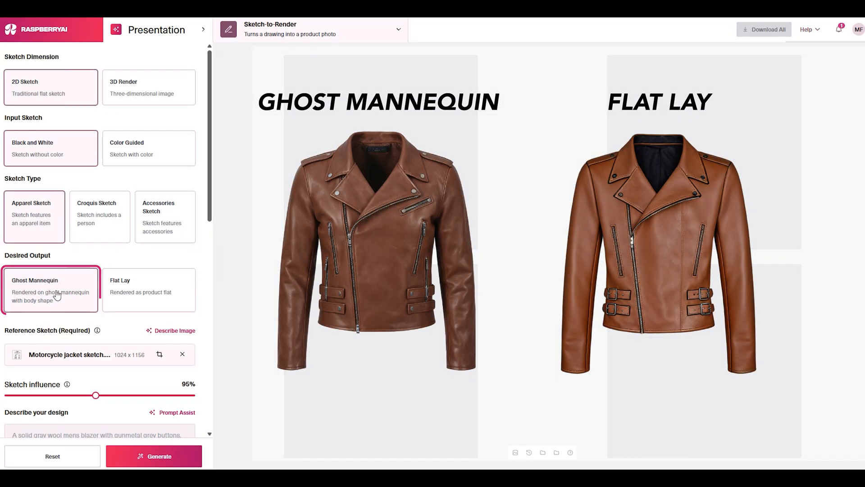
pyautogui.click(116, 283)
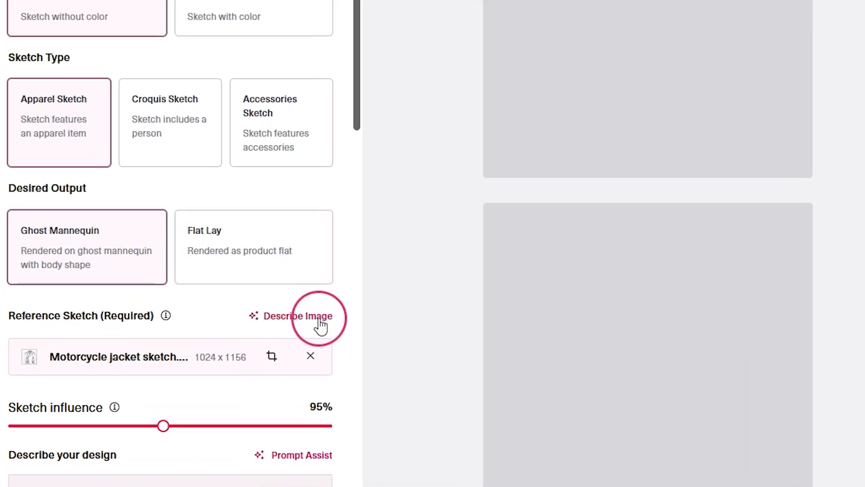
# Generate a description of the motorcycle jacket sketch and use it as the design prompt.
pyautogui.click(188, 332)
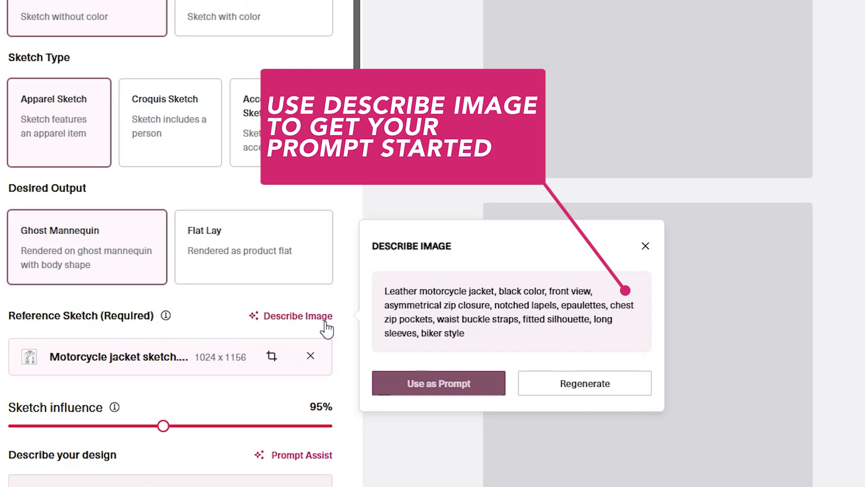
pyautogui.click(451, 381)
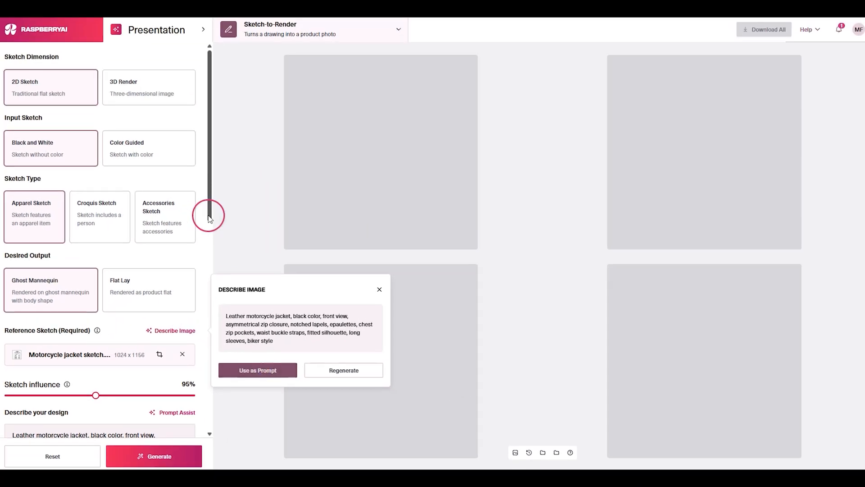
pyautogui.moveTo(265, 175); pyautogui.dragTo(269, 228)
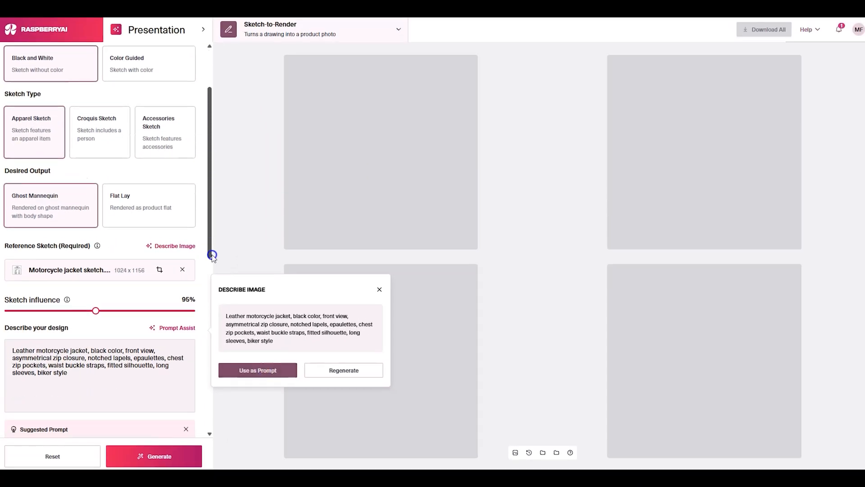
pyautogui.moveTo(212, 254); pyautogui.dragTo(212, 266)
pyautogui.click(380, 290)
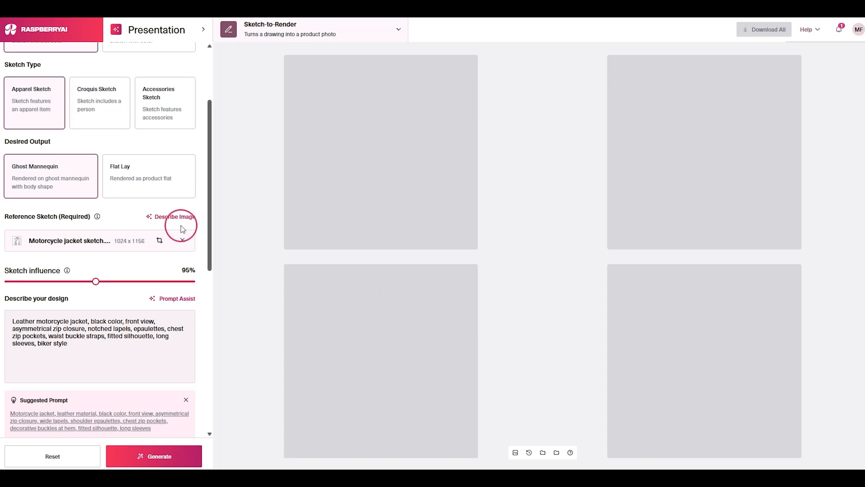
# Apply a crop that keeps the full motorcycle jacket sketch, with any aspect ratio.
pyautogui.click(161, 241)
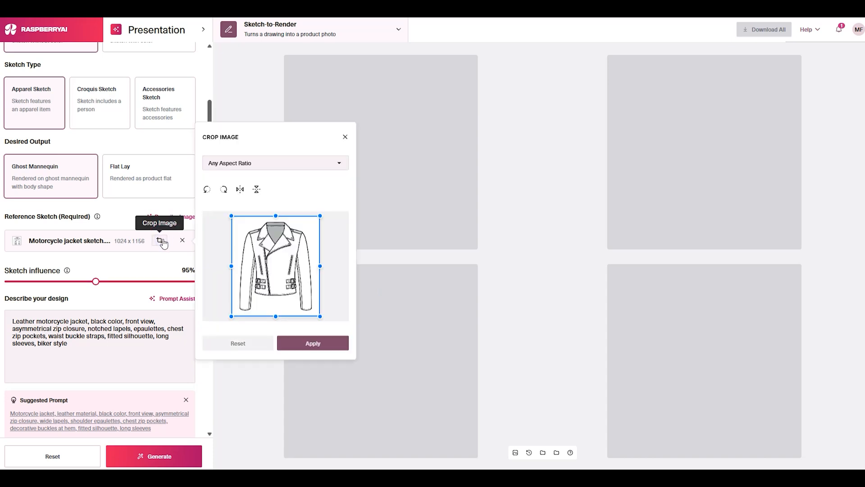
pyautogui.moveTo(232, 217)
pyautogui.mouseDown()
pyautogui.moveTo(237, 220)
pyautogui.moveTo(232, 214)
pyautogui.mouseUp()
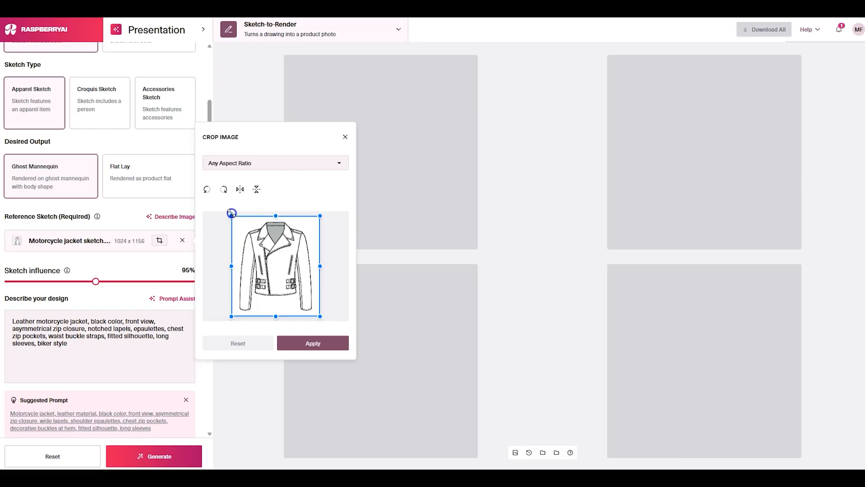
pyautogui.click(314, 342)
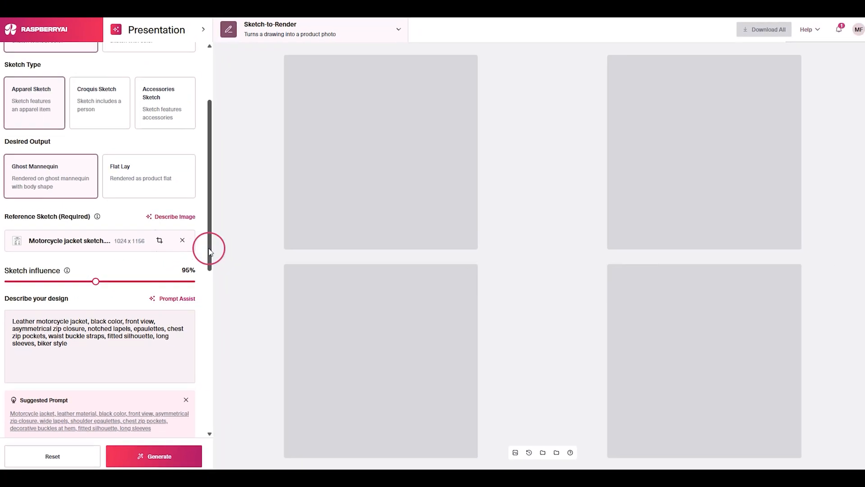
# Add "Brown" before "Leather" in the design prompt, remove "black color", and generate the jacket renders.
pyautogui.moveTo(254, 240); pyautogui.dragTo(207, 300)
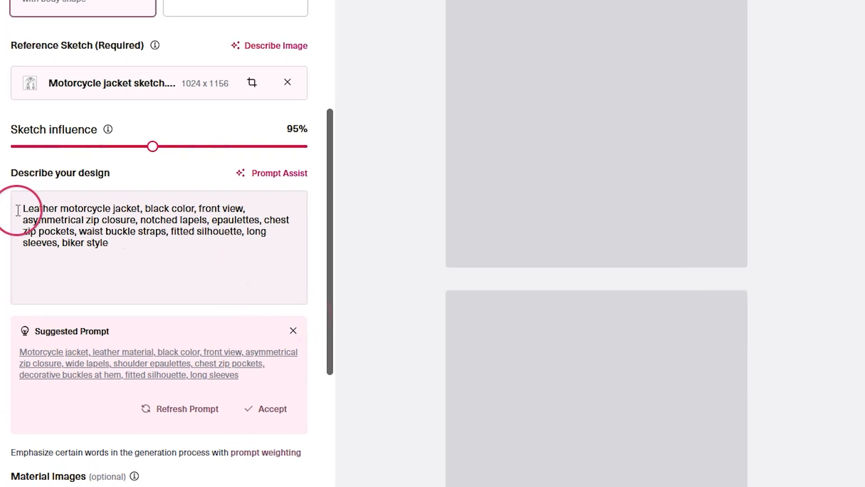
pyautogui.click(15, 213)
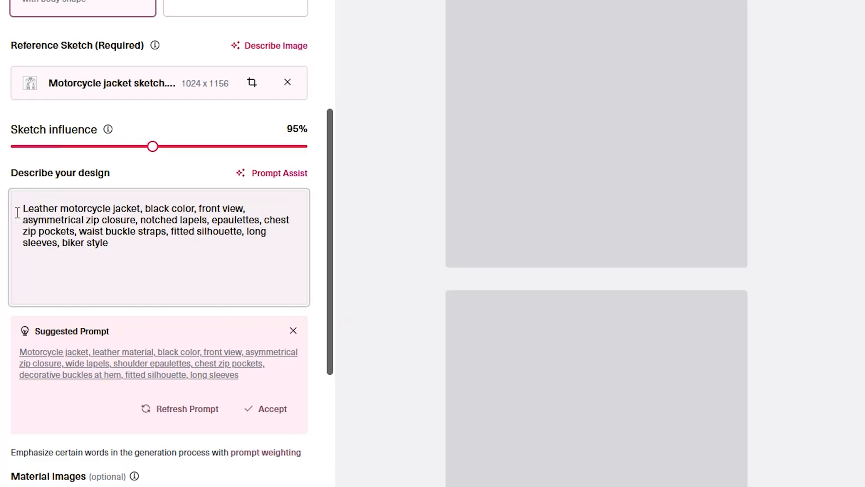
pyautogui.write('Brown')
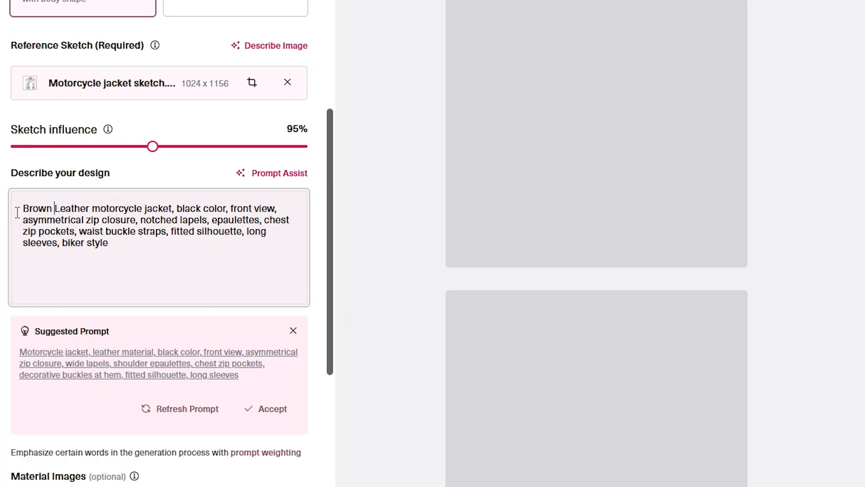
pyautogui.moveTo(172, 207); pyautogui.dragTo(229, 206)
pyautogui.press('BackSpace')
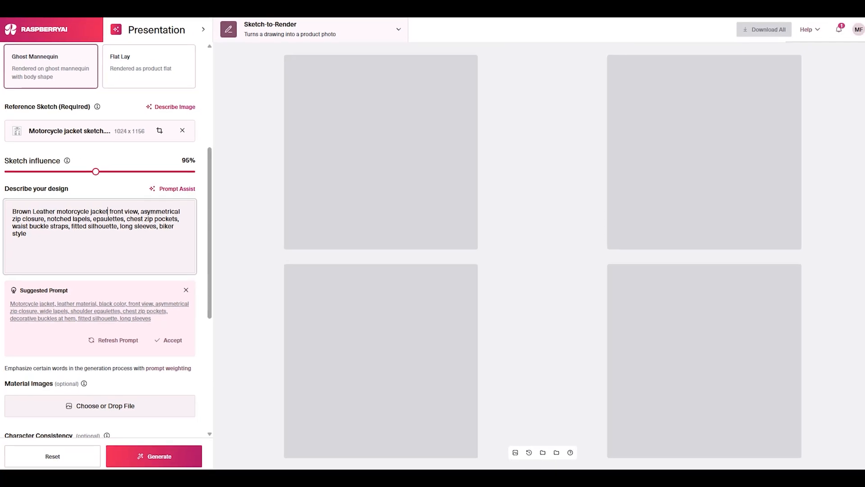
pyautogui.click(174, 453)
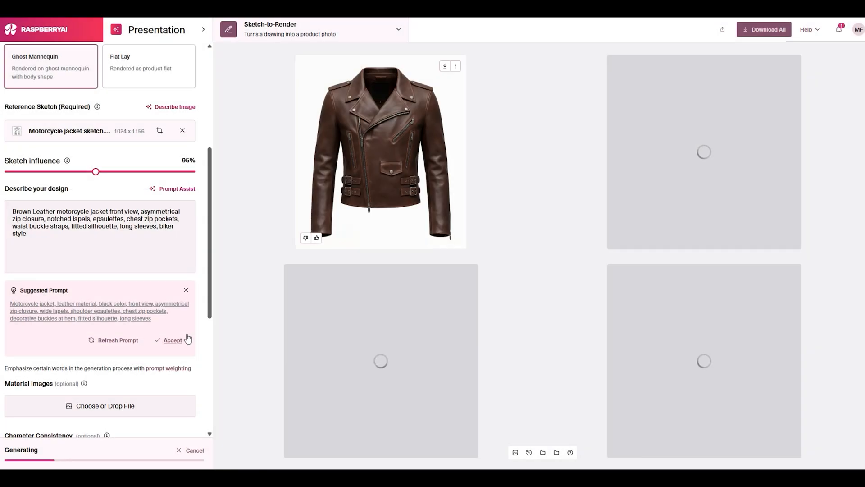
# Read the prompt weighting guide and look over the advanced settings, including the negative prompt.
pyautogui.click(181, 368)
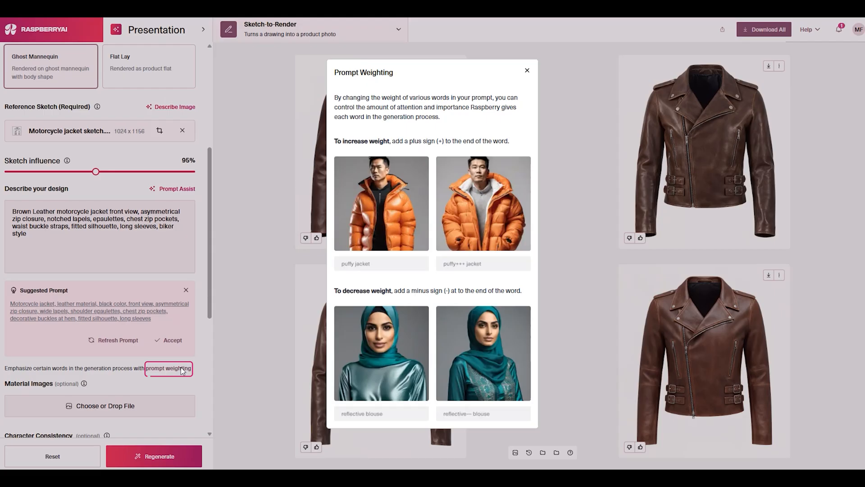
pyautogui.click(230, 305)
pyautogui.scroll(-5, 209, 394)
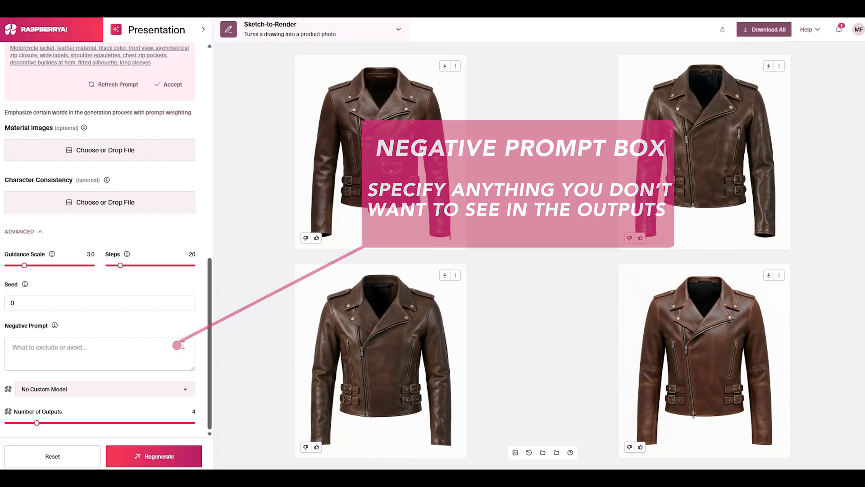
# Check the available download formats for the fourth jacket render.
pyautogui.click(807, 229)
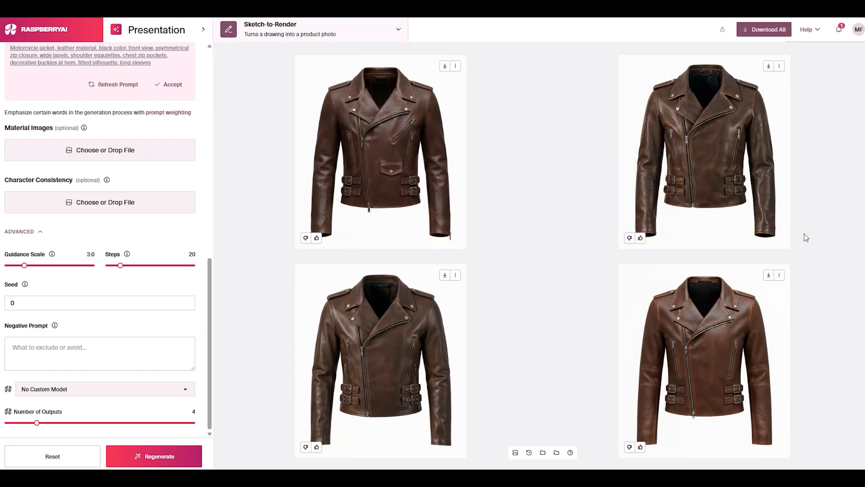
pyautogui.click(798, 244)
pyautogui.click(791, 245)
pyautogui.click(789, 252)
pyautogui.click(768, 275)
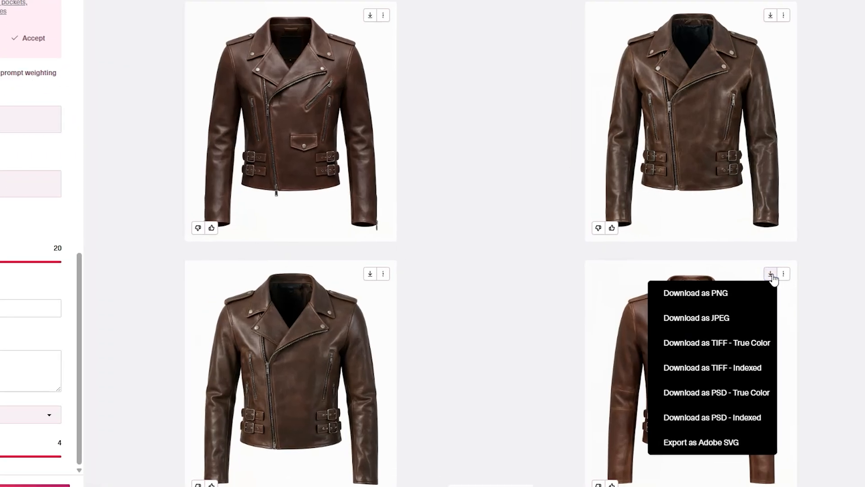
pyautogui.click(772, 274)
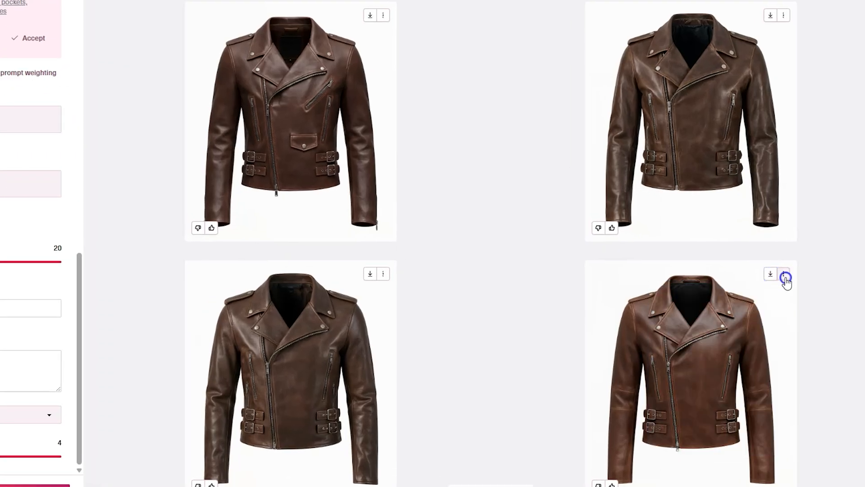
# Look through the additional actions for the fourth jacket render and remove its background.
pyautogui.click(784, 275)
pyautogui.click(783, 287)
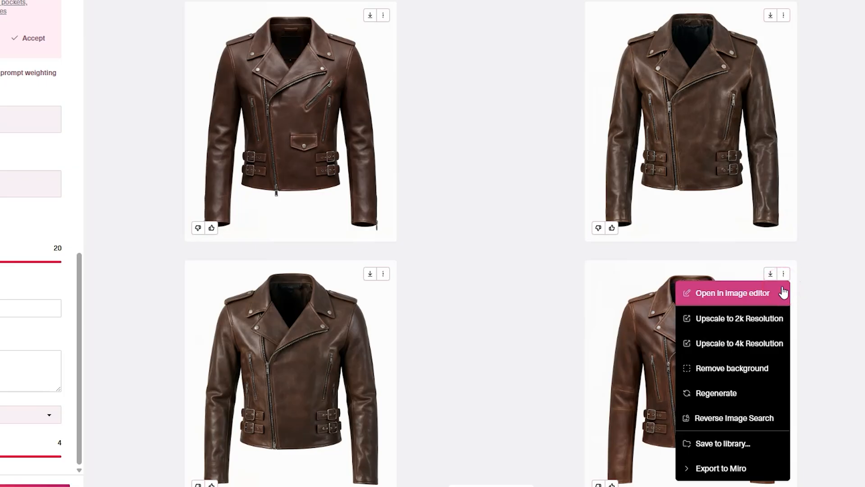
pyautogui.click(778, 319)
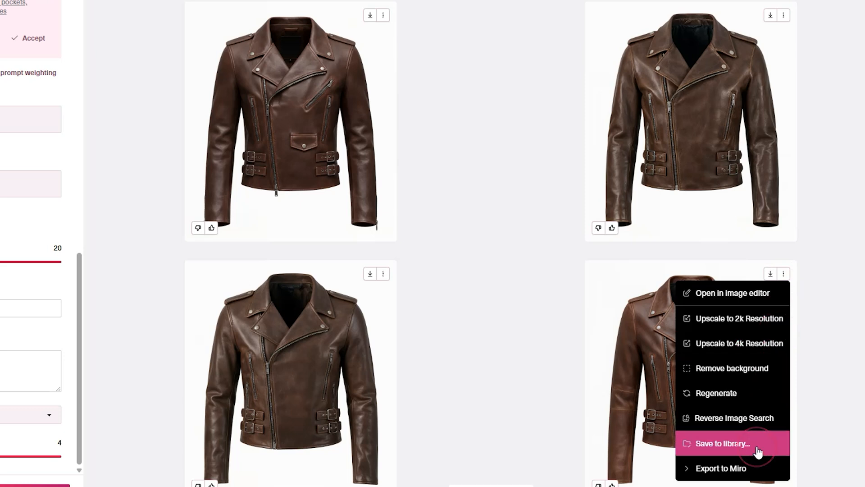
pyautogui.click(760, 469)
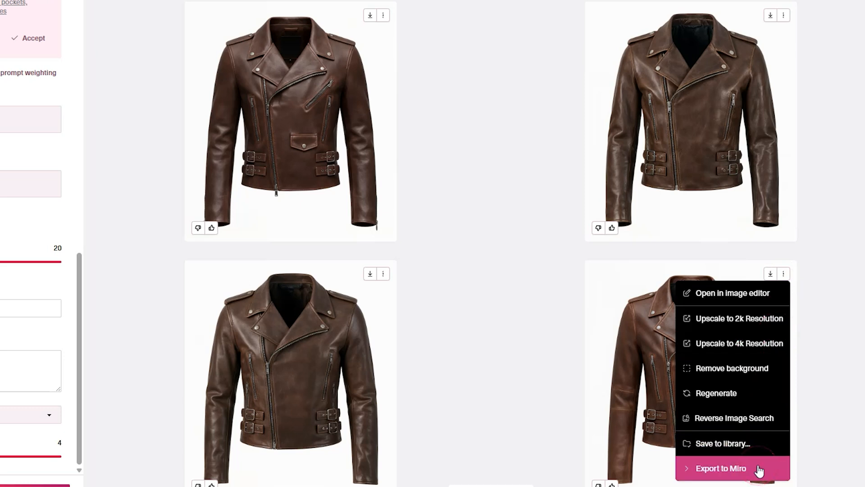
pyautogui.click(765, 375)
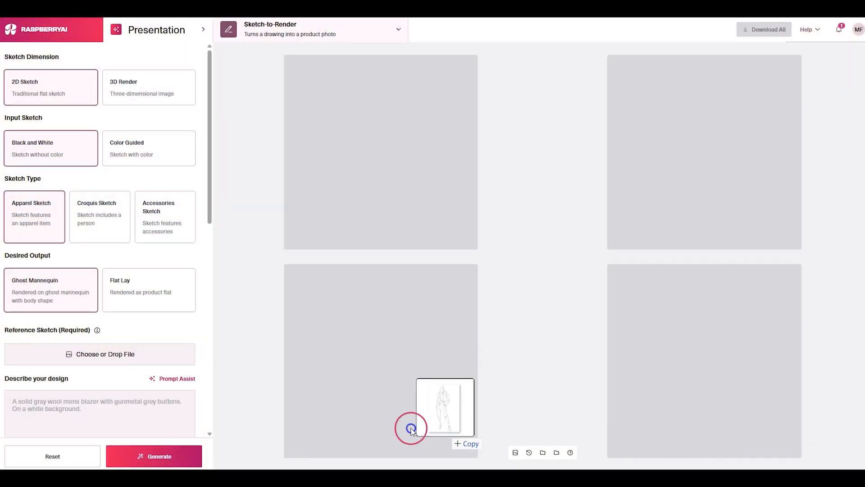
# Add the womenswear casual button front sketch as the reference sketch and preview it at full size.
pyautogui.moveTo(410, 427); pyautogui.dragTo(137, 358)
pyautogui.click(54, 358)
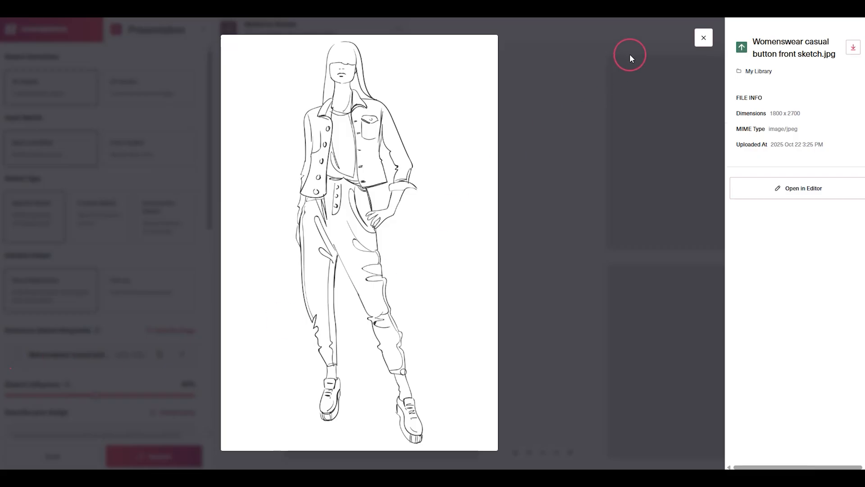
pyautogui.click(704, 38)
# Describe the design as a brown-haired white woman in a medium-wash denim jacket, white T-shirt, black twill harem pants and black sneakers, on a white background.
pyautogui.moveTo(207, 240)
pyautogui.mouseDown()
pyautogui.moveTo(212, 210)
pyautogui.moveTo(209, 303)
pyautogui.mouseUp()
pyautogui.click(158, 244)
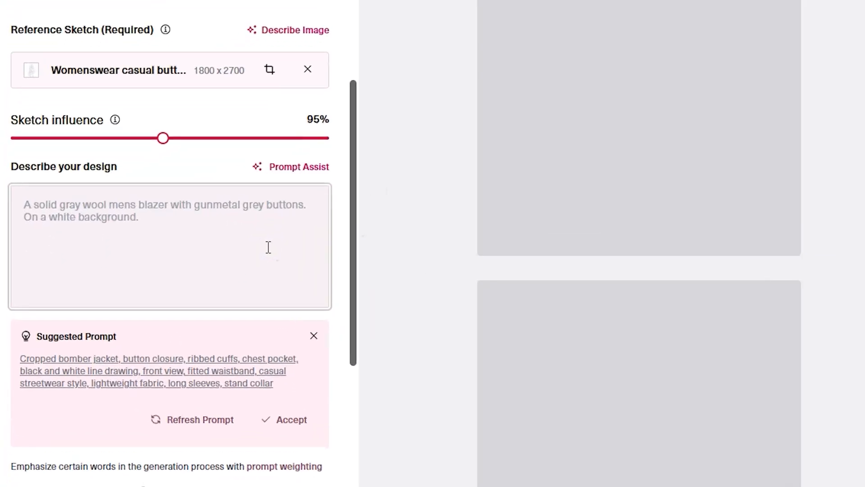
pyautogui.write('A white woman with brown ')
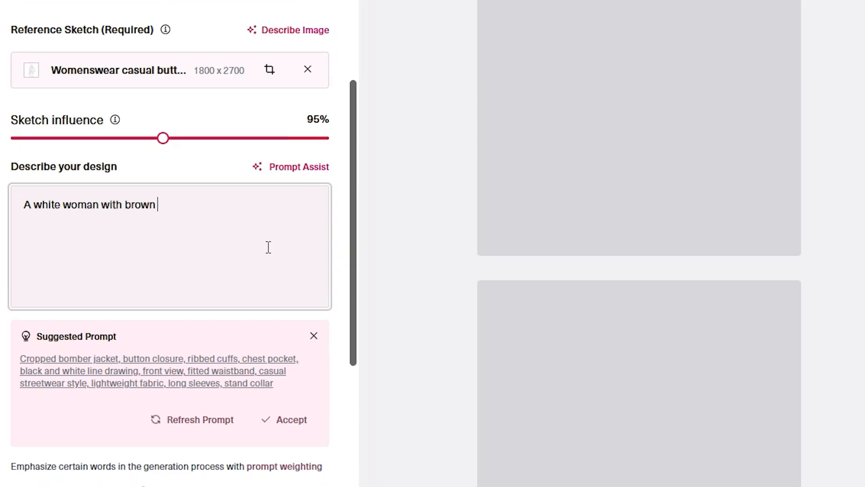
pyautogui.write('hair wears a medium-wash denim ')
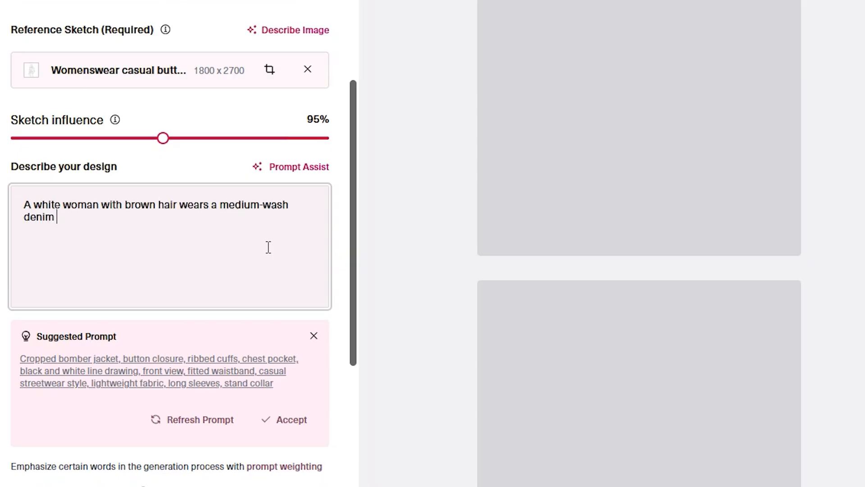
pyautogui.write('jacket over a white T-shirt, and bla')
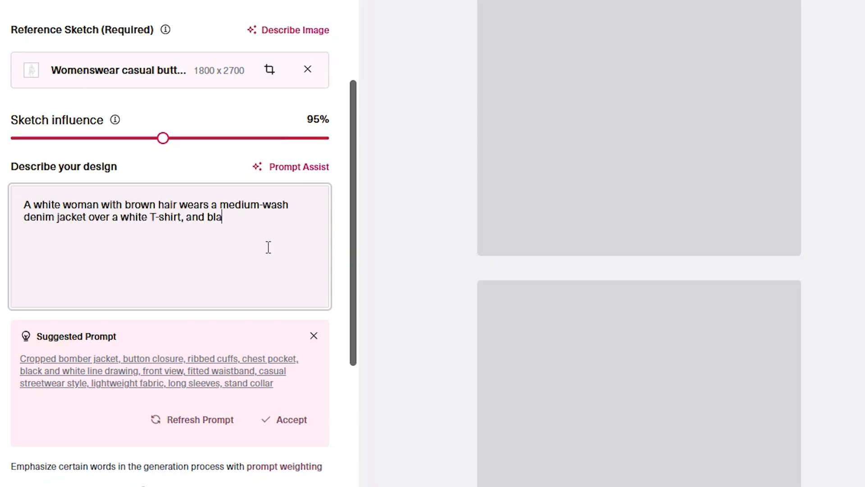
pyautogui.write('ck twill harem pants with black sneakers')
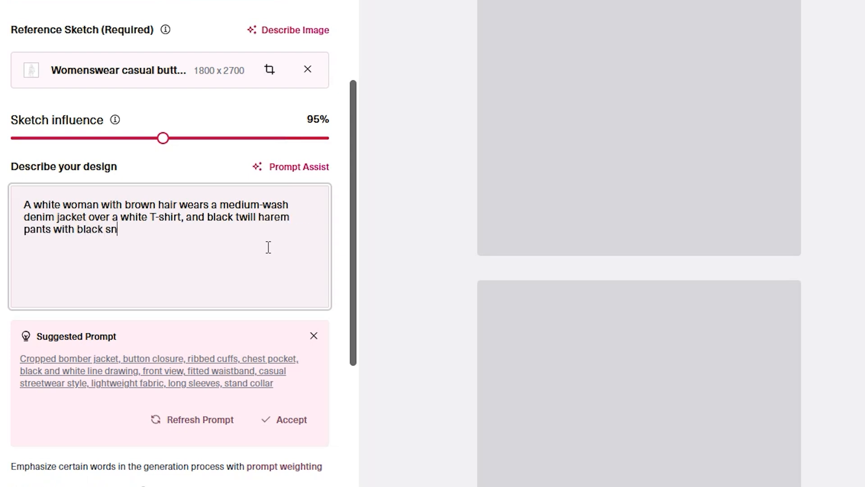
pyautogui.write(', on a white background.')
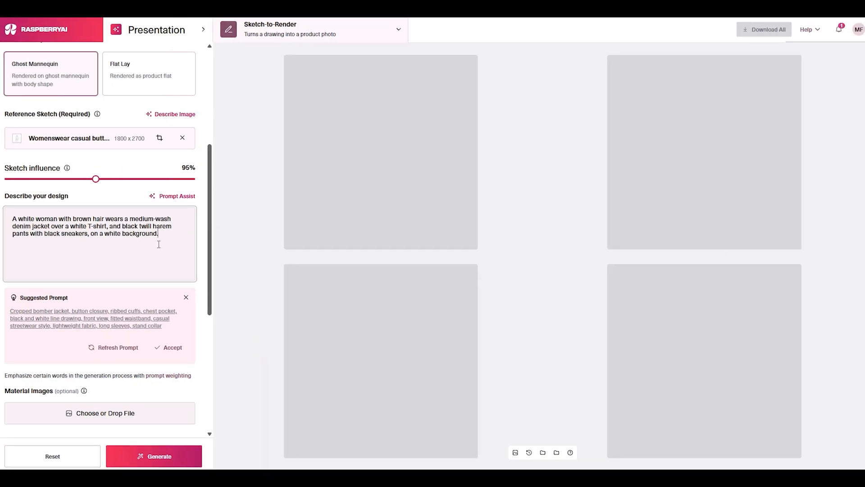
# Generate the womenswear renders and open the third one at full size.
pyautogui.click(174, 455)
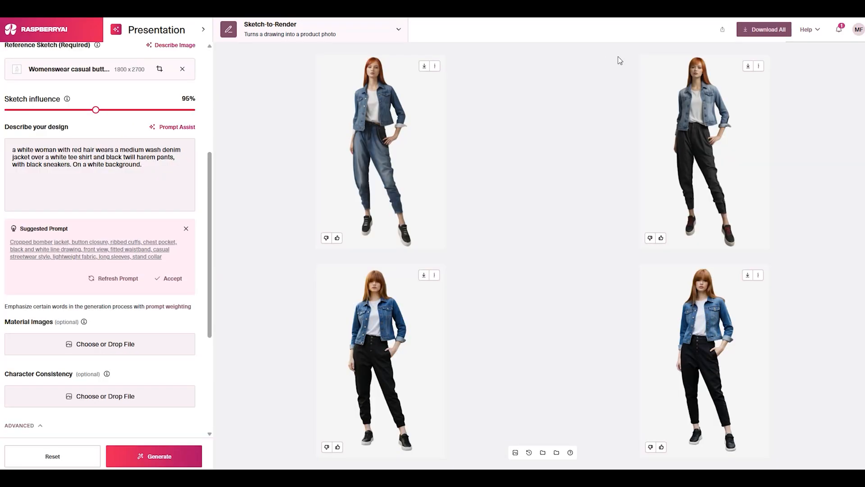
pyautogui.click(379, 351)
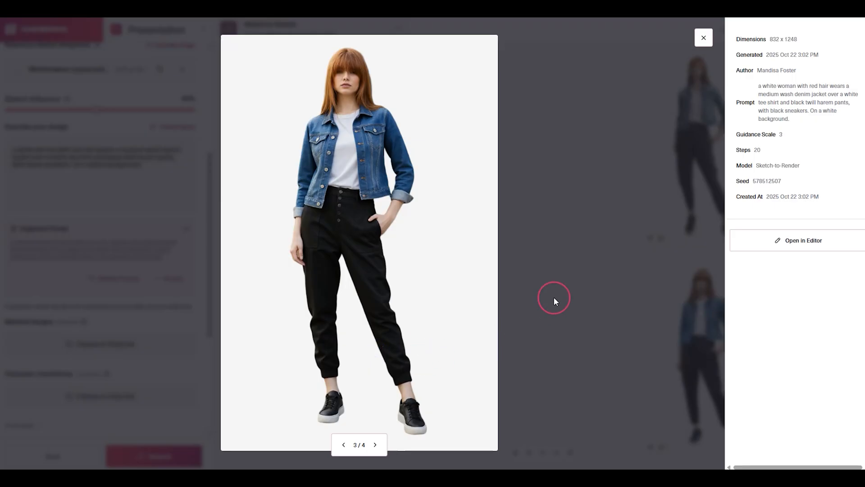